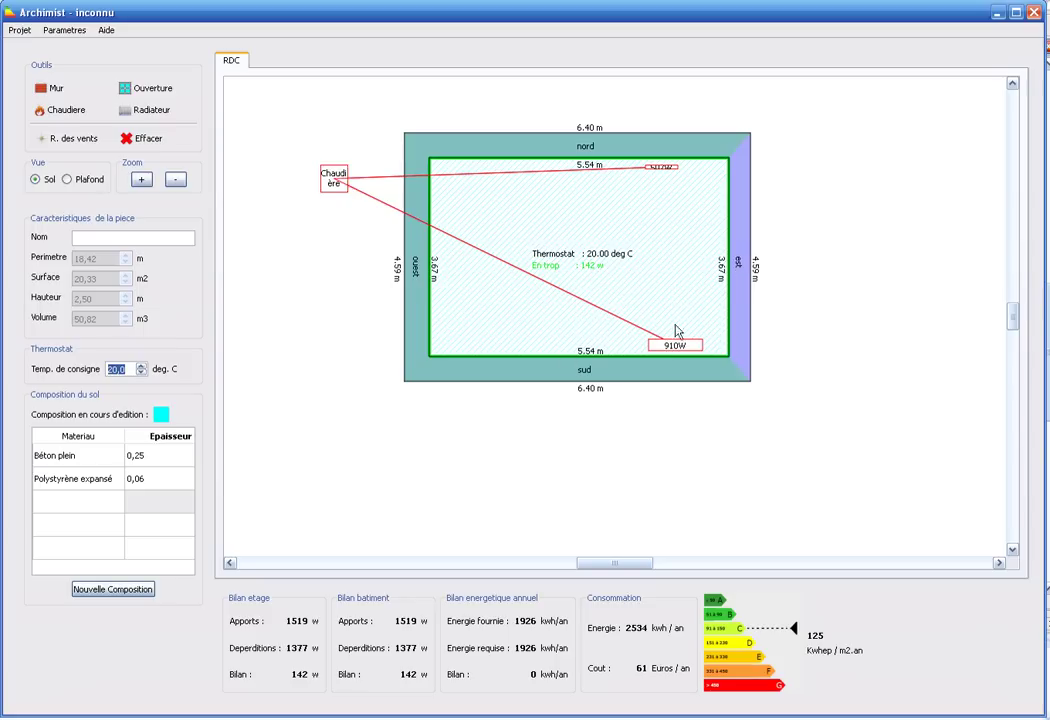
Draw three walls off the east wall to enclose an adjoining room about 3.49 m by 4.57 m, closing at the existing southeast corner
left_click(58, 92)
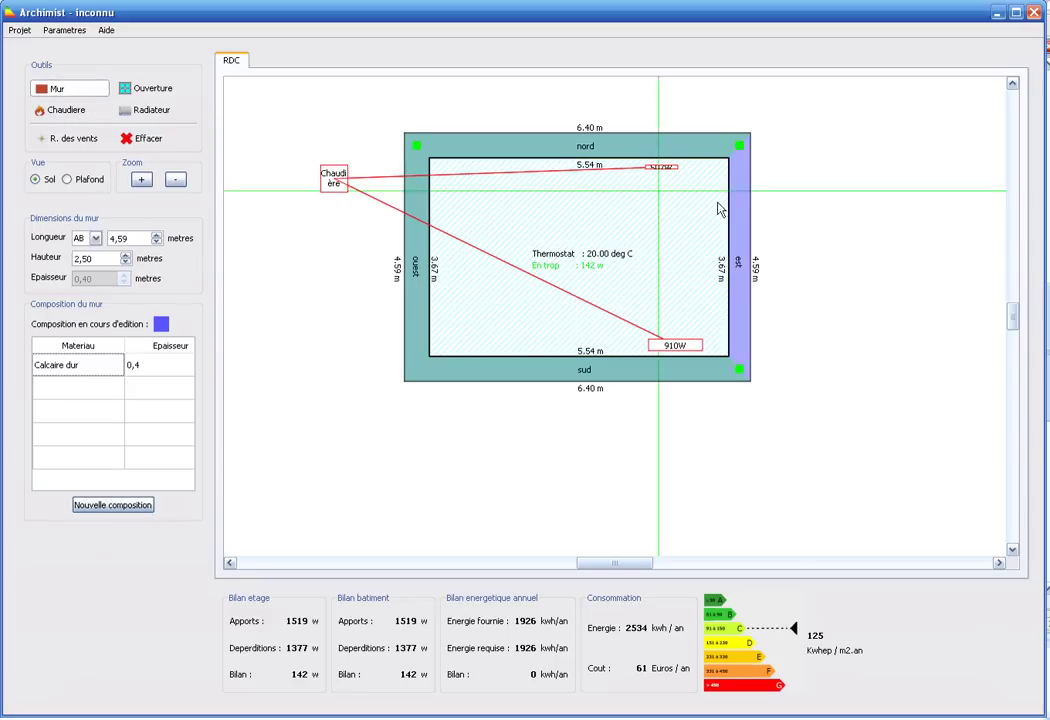
left_click(739, 146)
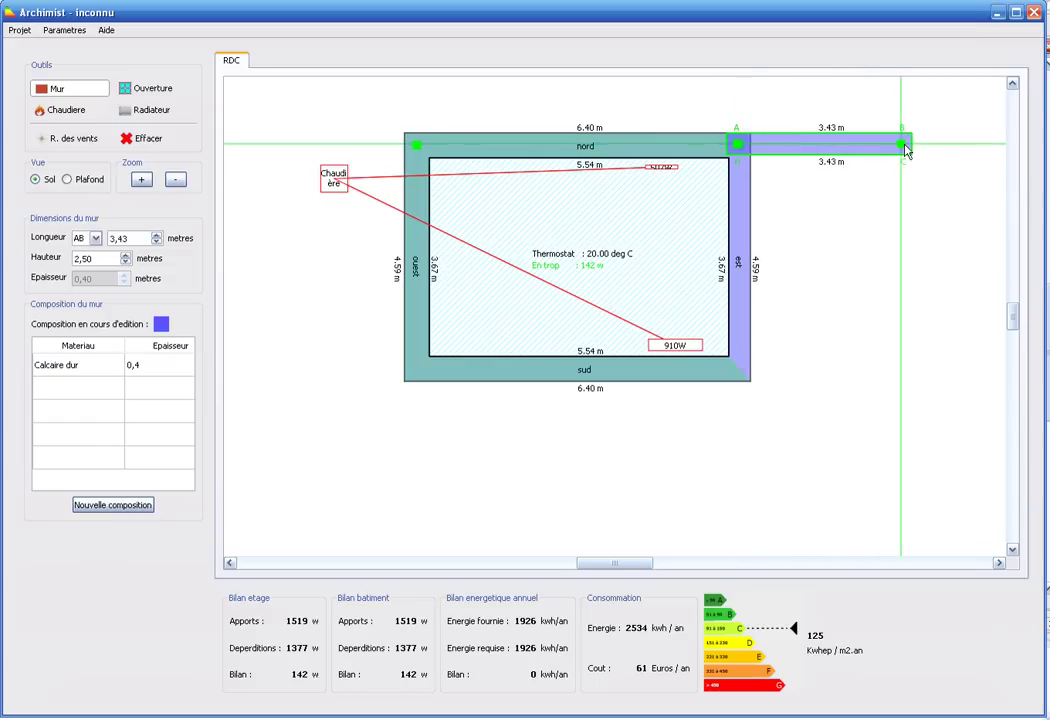
left_click(917, 145)
left_click(72, 96)
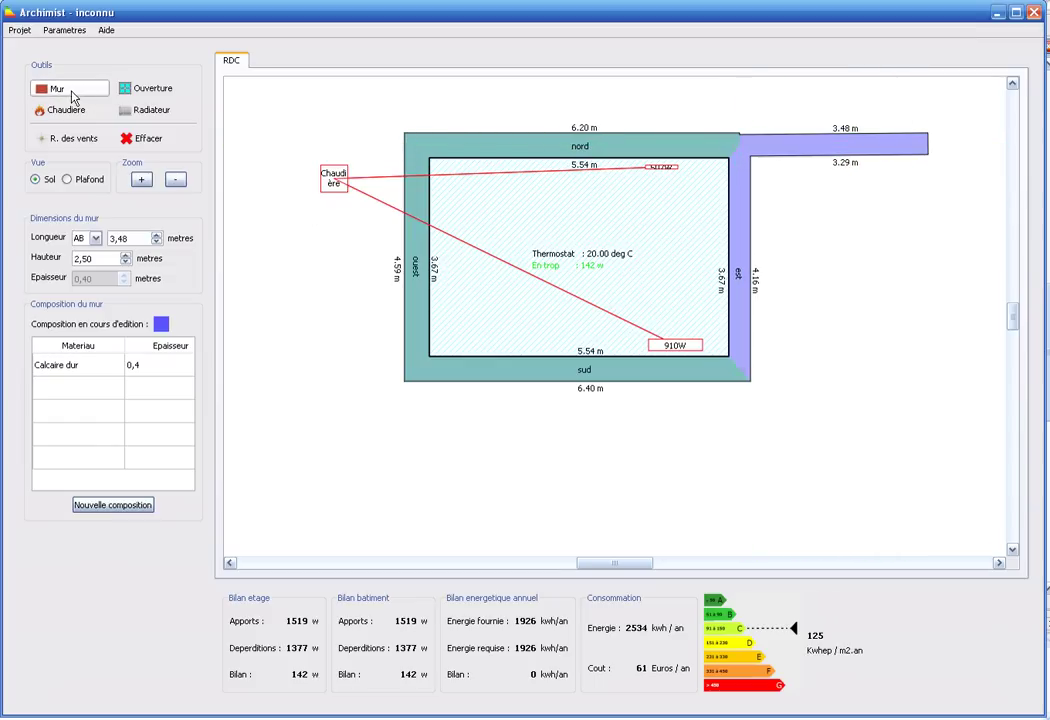
left_click(918, 146)
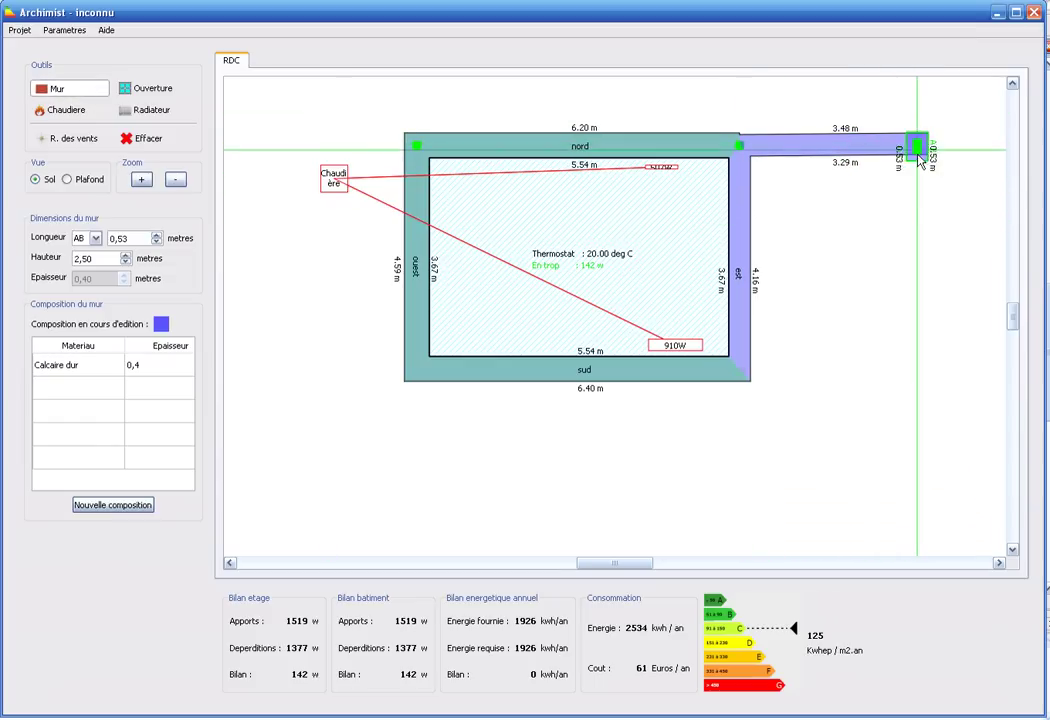
left_click(919, 372)
left_click(55, 97)
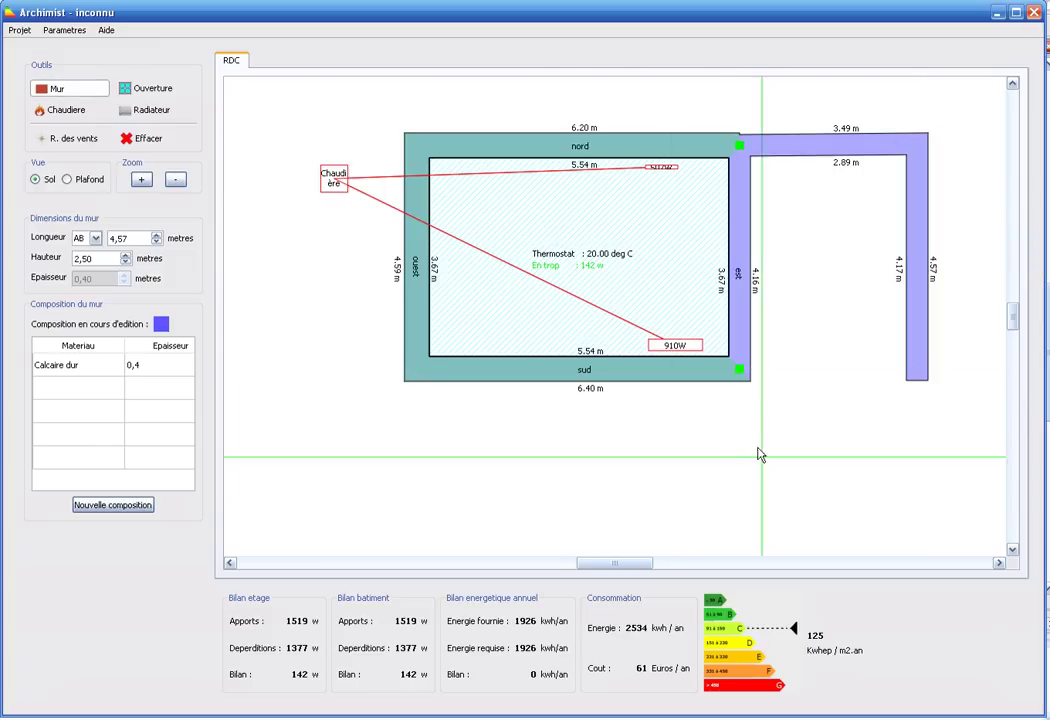
left_click(741, 372)
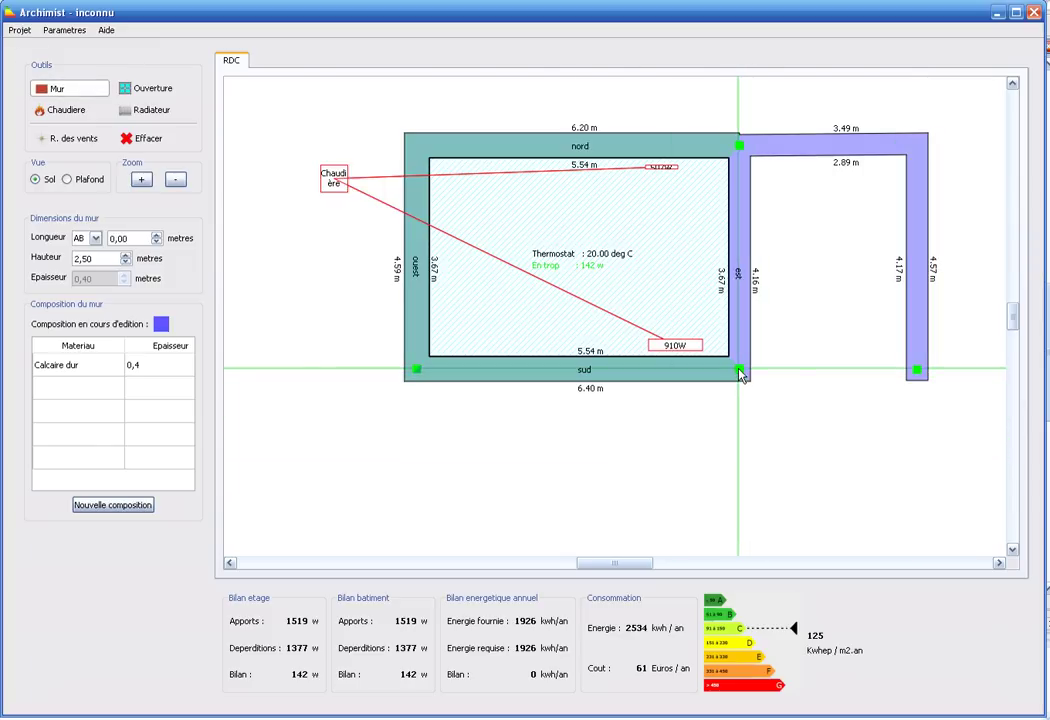
left_click(925, 372)
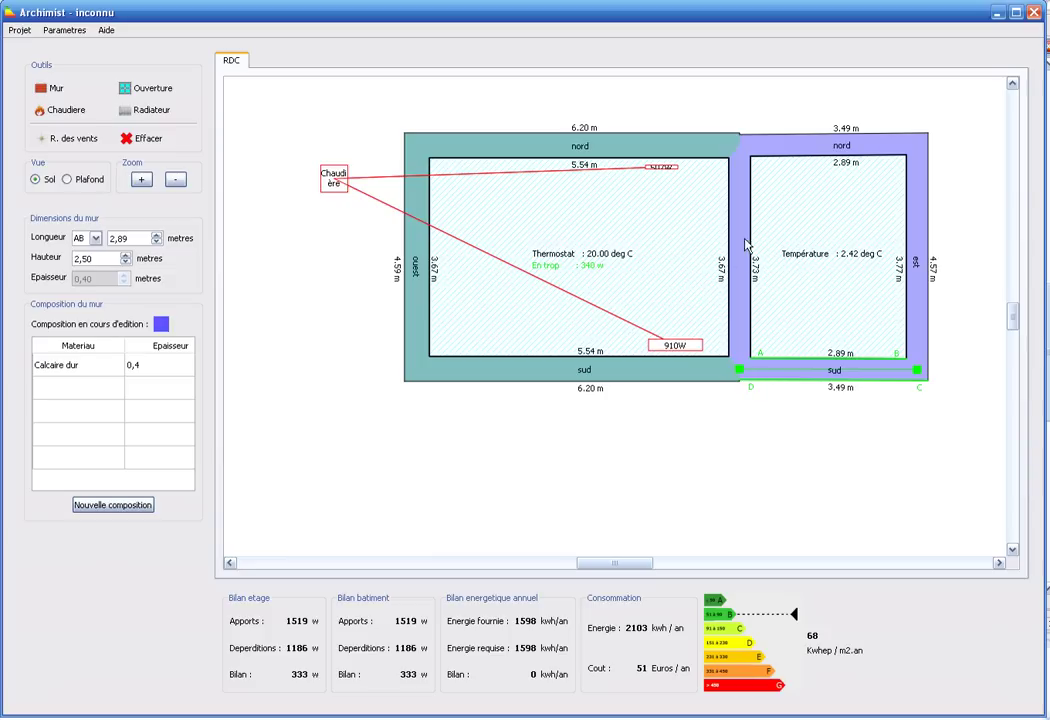
Place a radiator in the new room, centred against the inside of its south wall
left_click(163, 112)
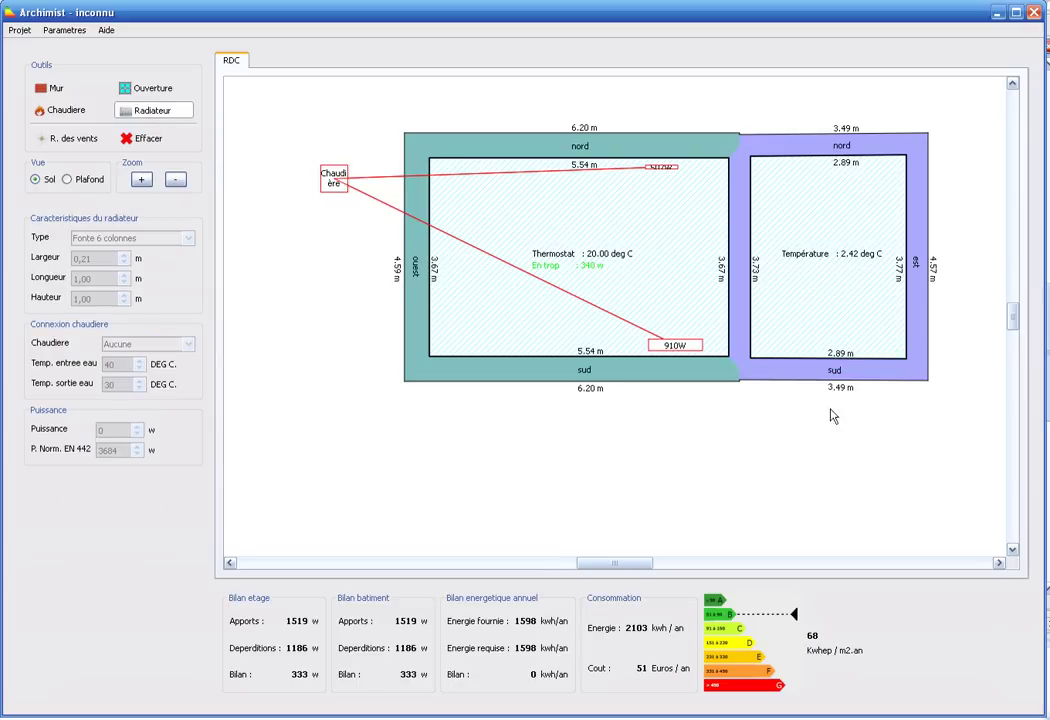
left_click(830, 347)
left_click_drag(831, 346, 845, 356)
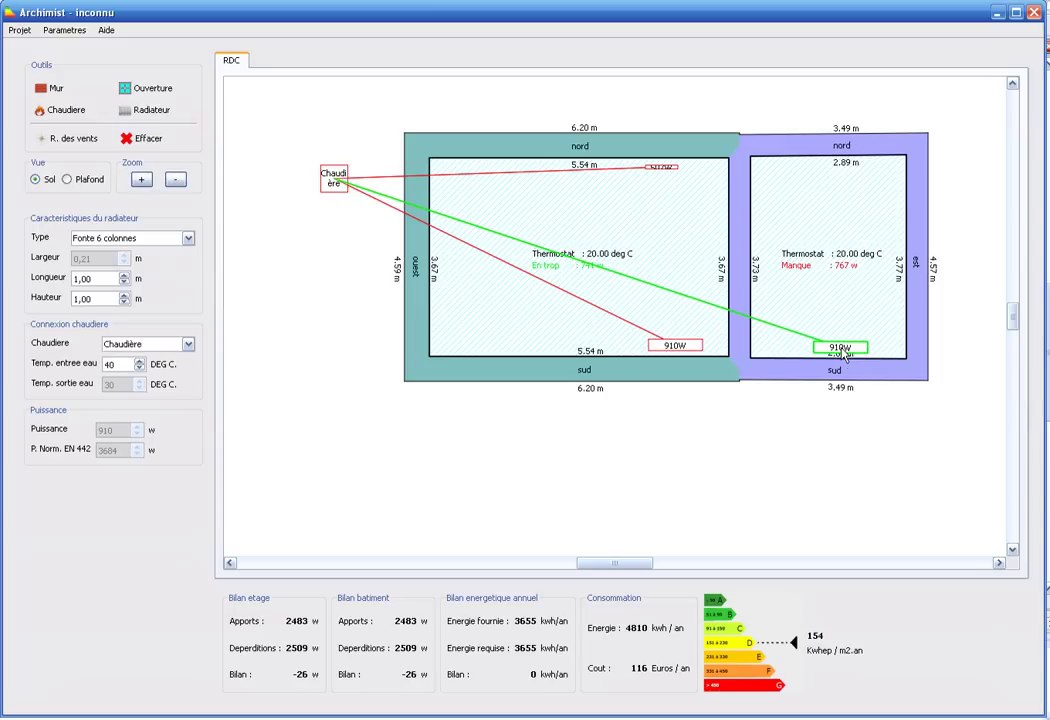
Set the new room's thermostat temperature to 18 °C
left_click(855, 268)
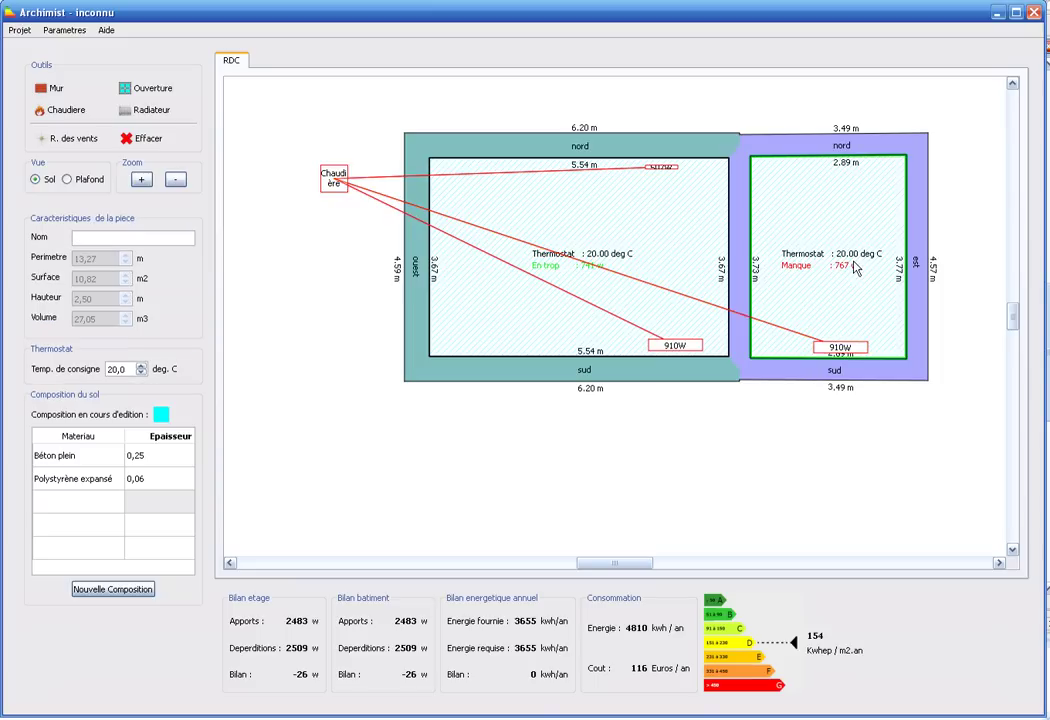
left_click_drag(128, 372, 78, 364)
type("18")
key("Return")
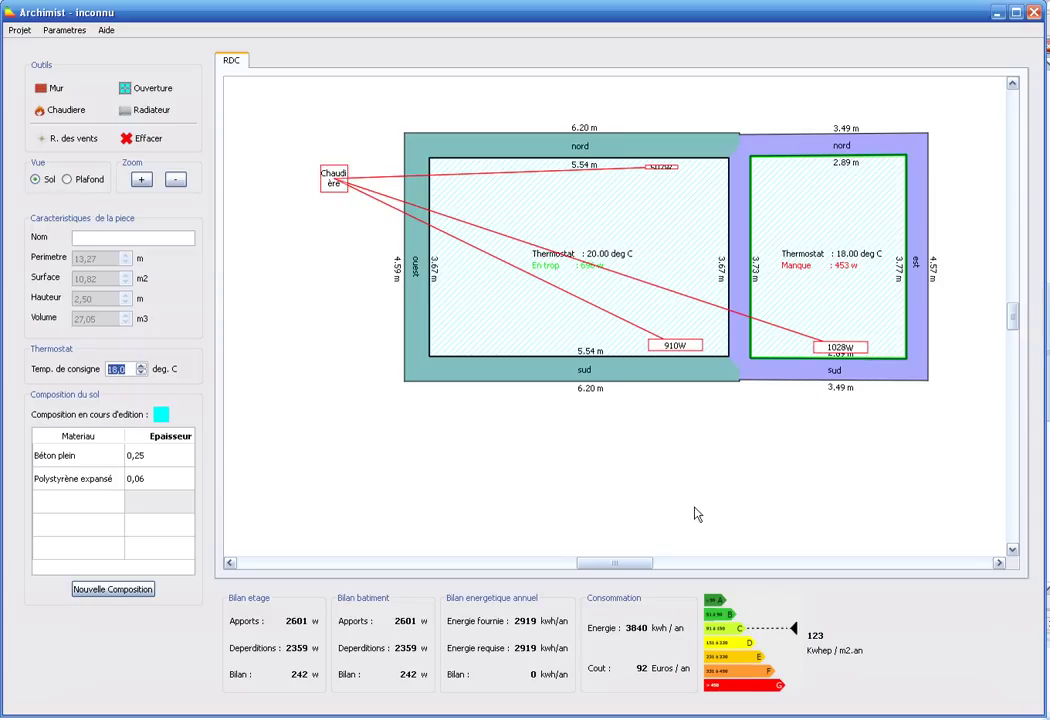
Place a window in the larger room's north wall about 1.42 m from A and review its type and material options
left_click(162, 93)
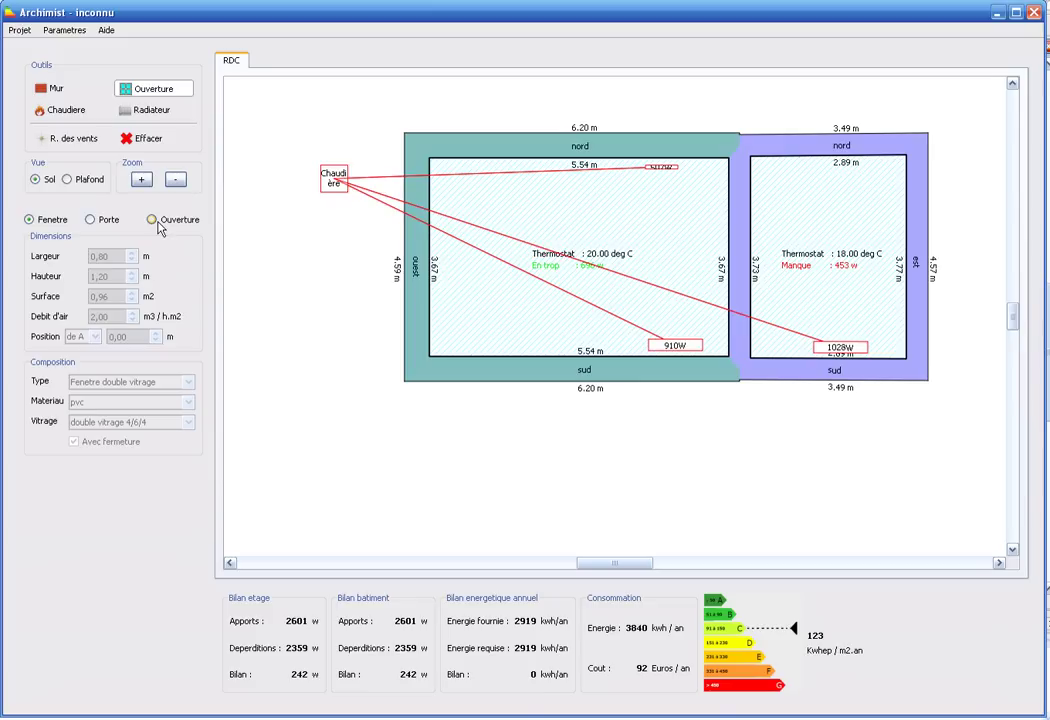
left_click(503, 150)
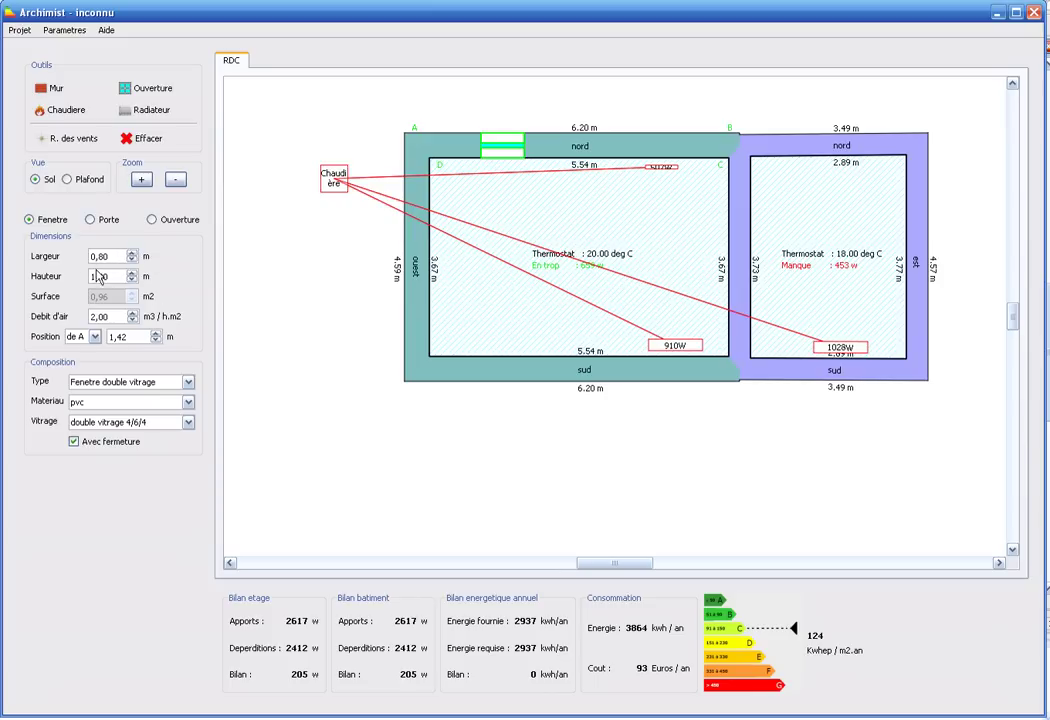
left_click(188, 383)
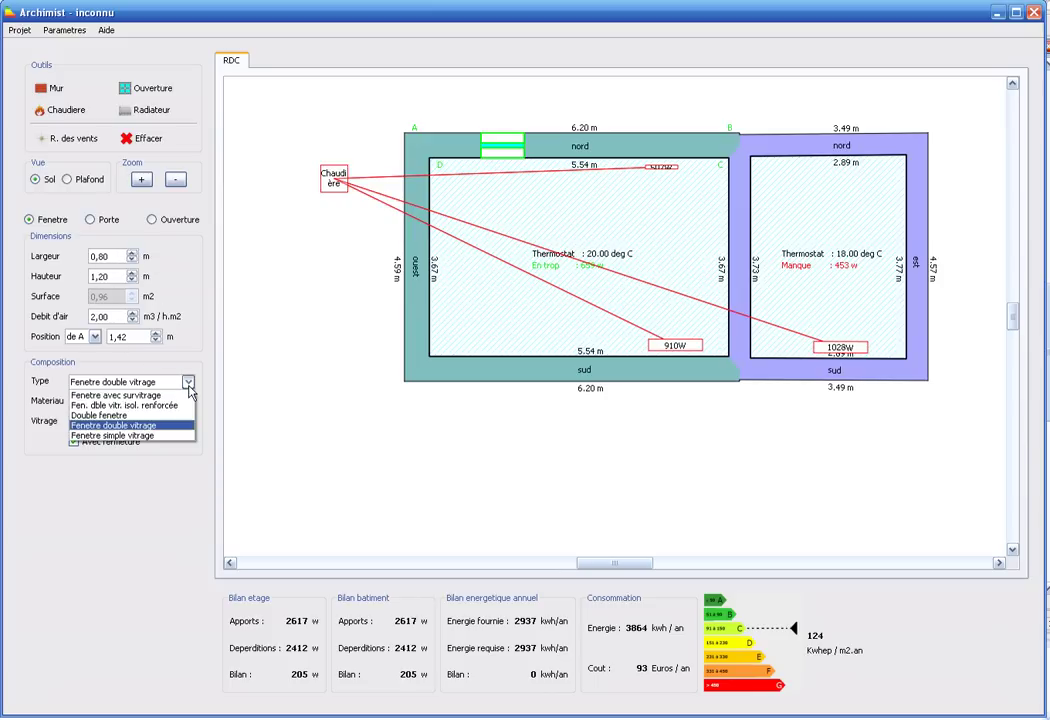
left_click(189, 386)
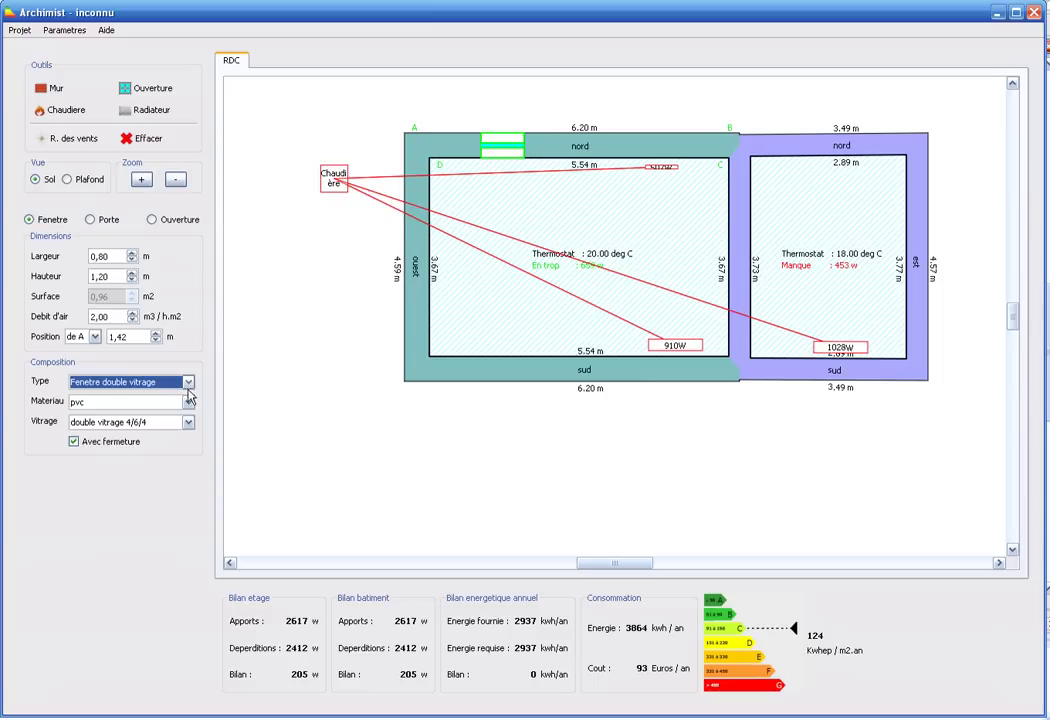
left_click(188, 402)
left_click(188, 402)
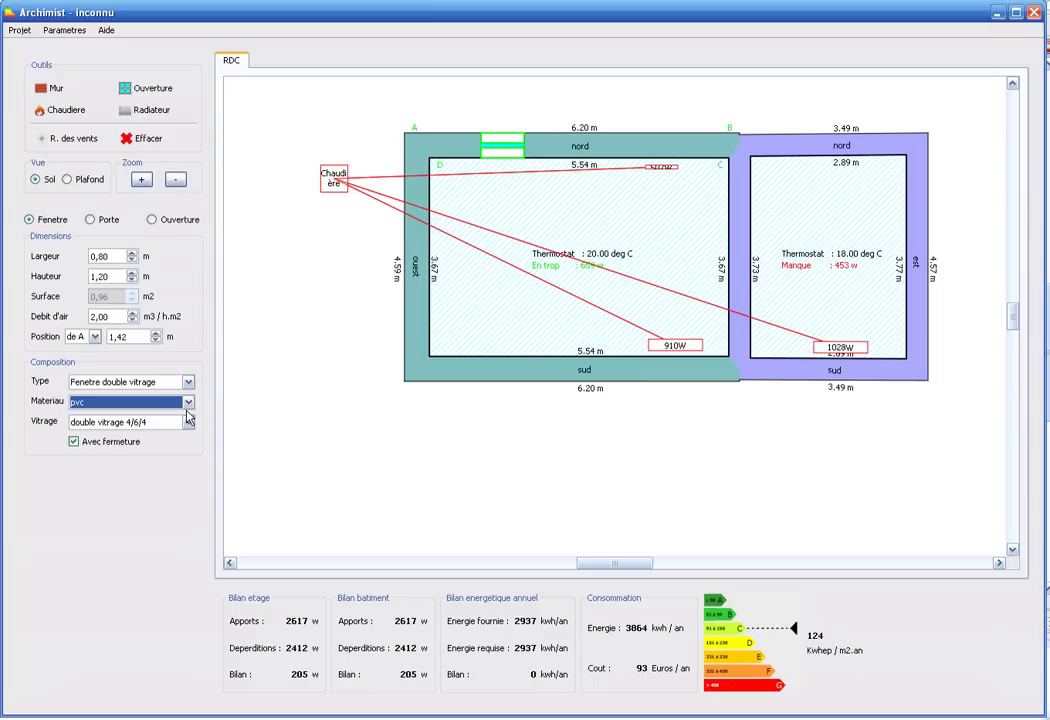
Add a door to the larger room's south wall about 1.26 m from A, opening "A droite" with its swing direction reversed
left_click(149, 93)
left_click(90, 219)
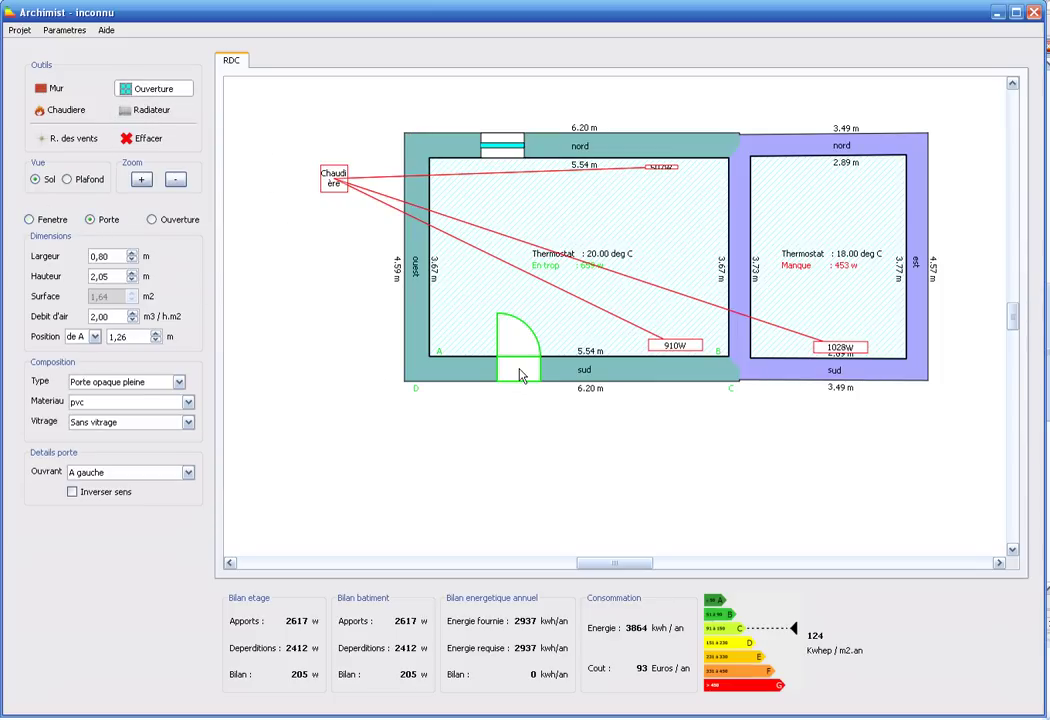
left_click(519, 376)
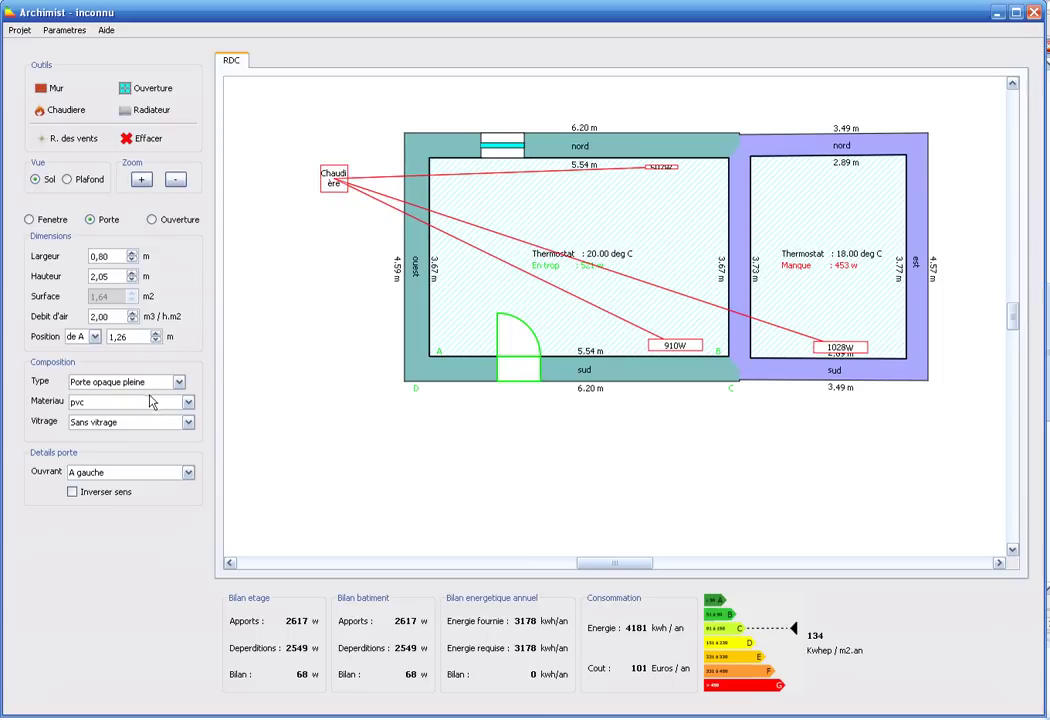
left_click(179, 383)
left_click(179, 383)
left_click(188, 472)
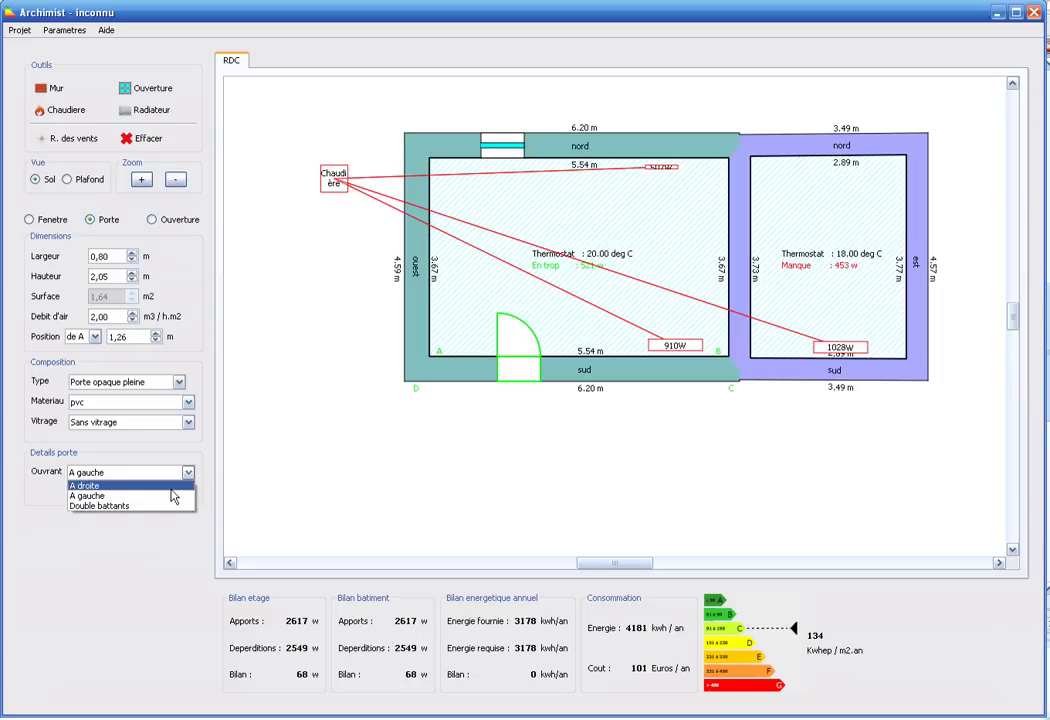
left_click(125, 486)
left_click(73, 492)
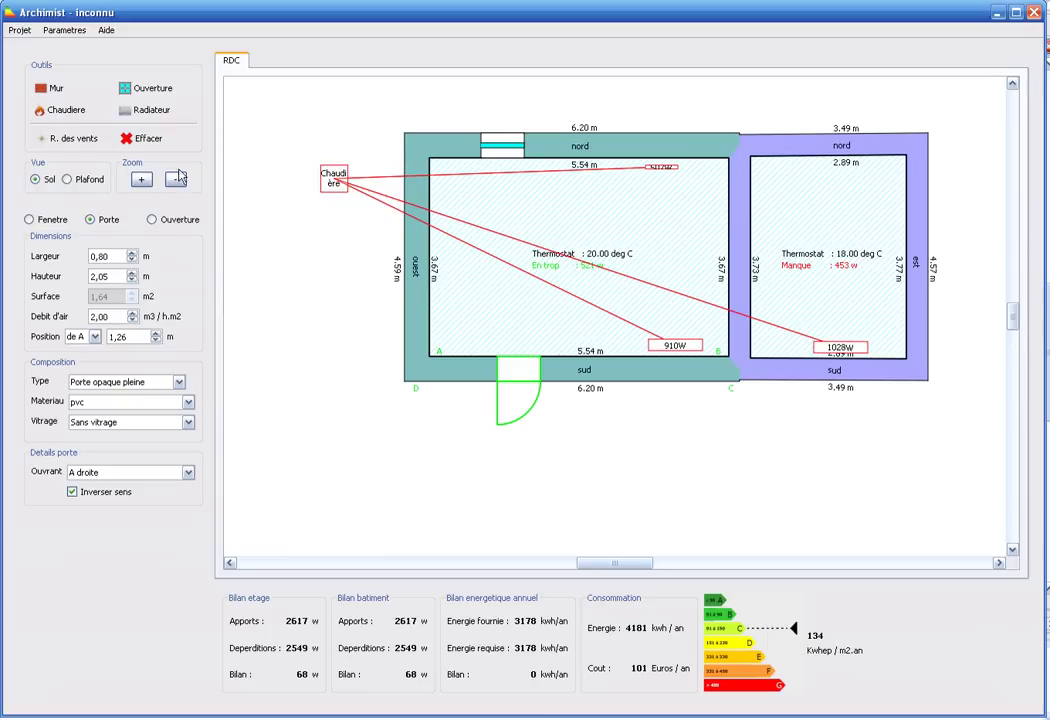
Show the compass rose, move it below the boiler, rotate it about 90° clockwise to reorient the building, and hide it
left_click(51, 143)
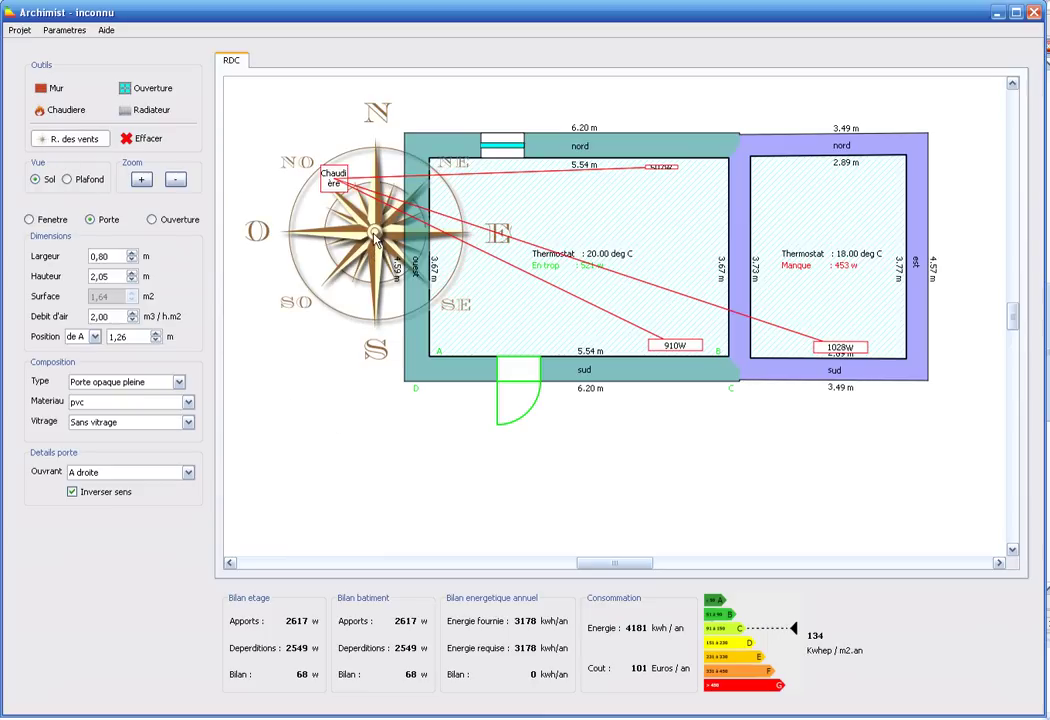
left_click_drag(376, 237, 340, 407)
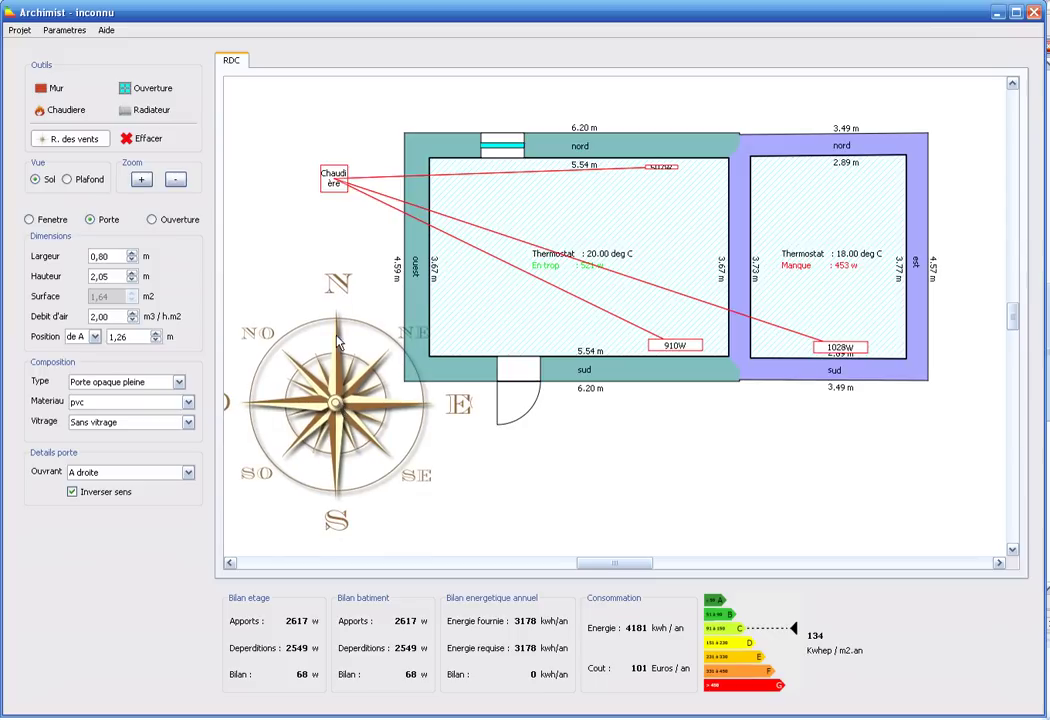
left_click_drag(336, 343, 418, 406)
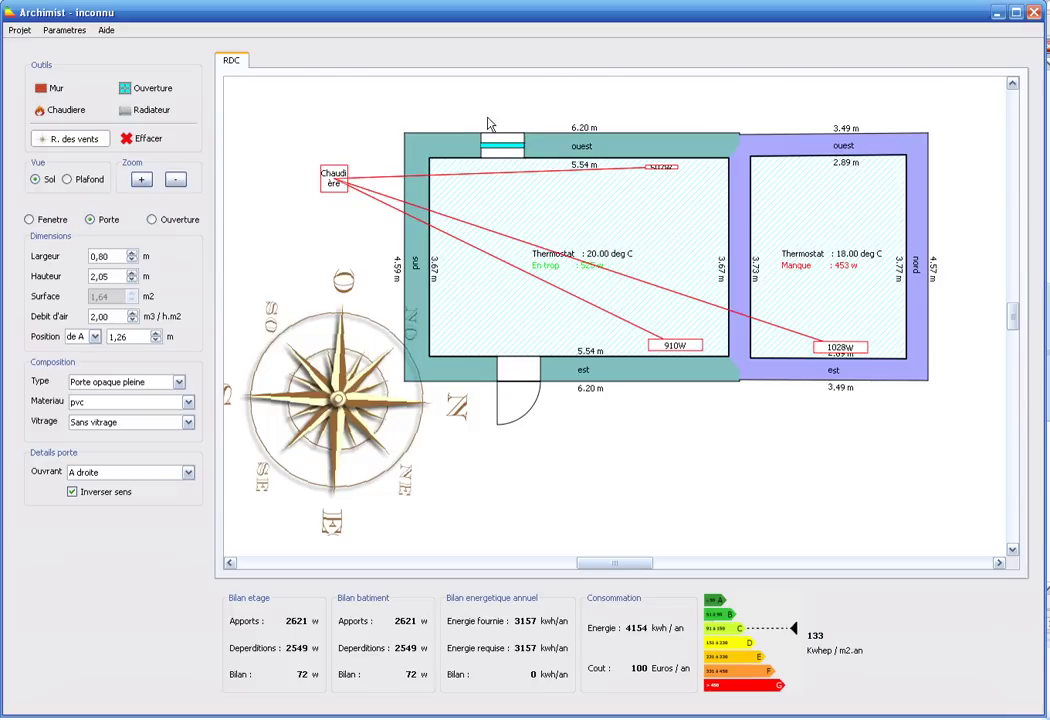
left_click(85, 144)
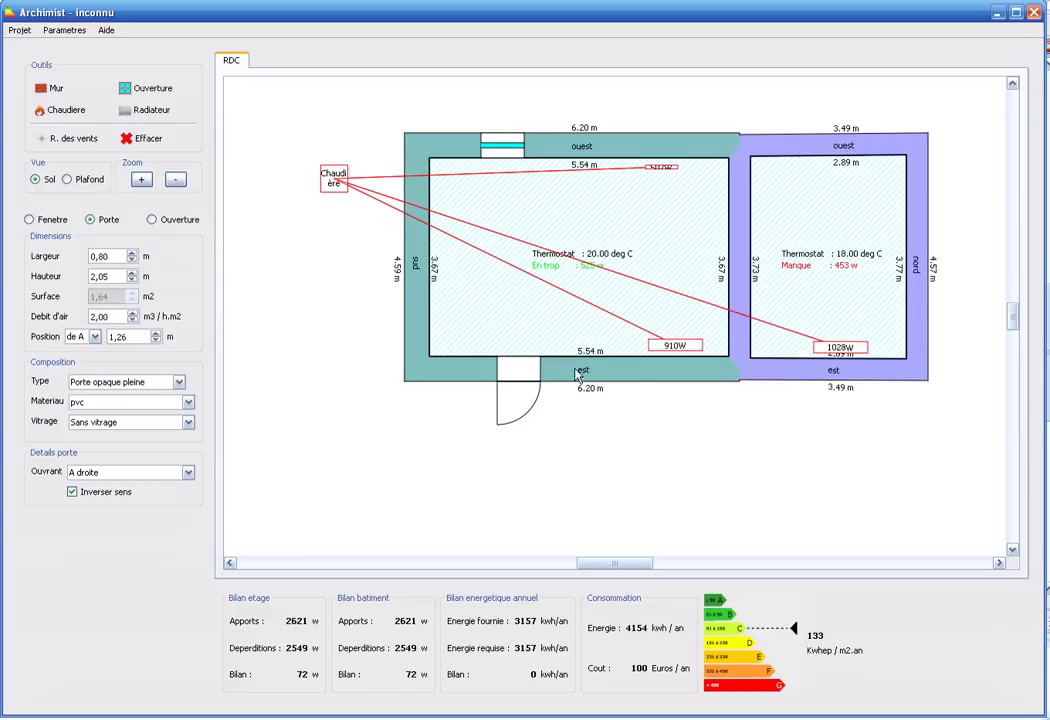
Save the project as "Plan de ma maison" with the description "Première ébauche" and sharing set to Prive
left_click(16, 30)
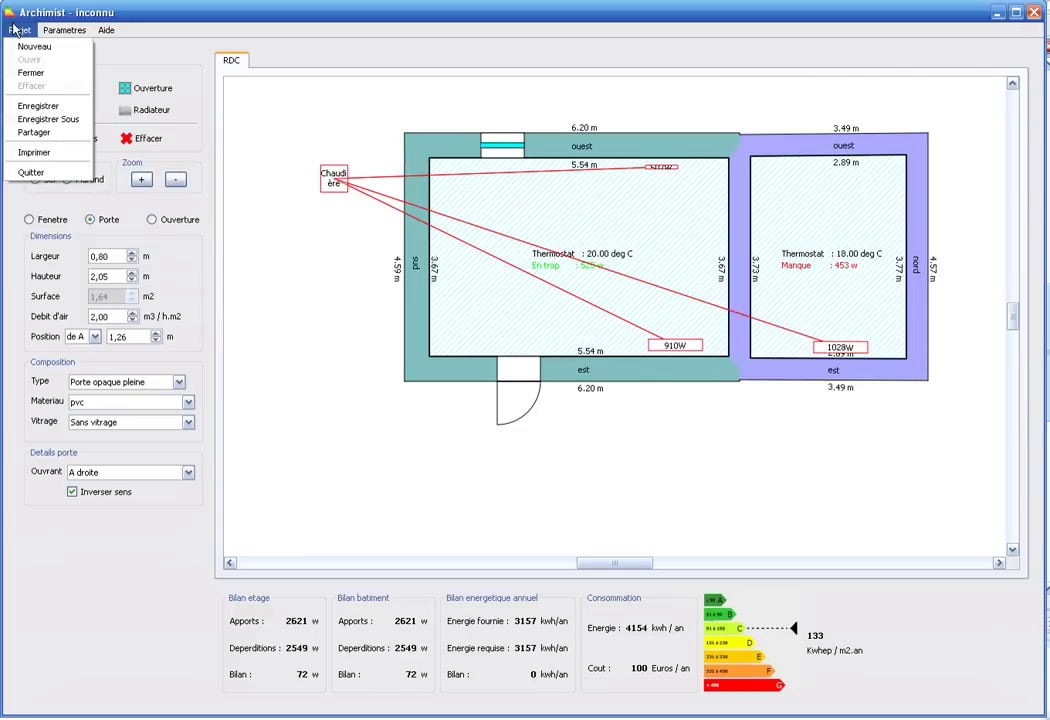
left_click(45, 108)
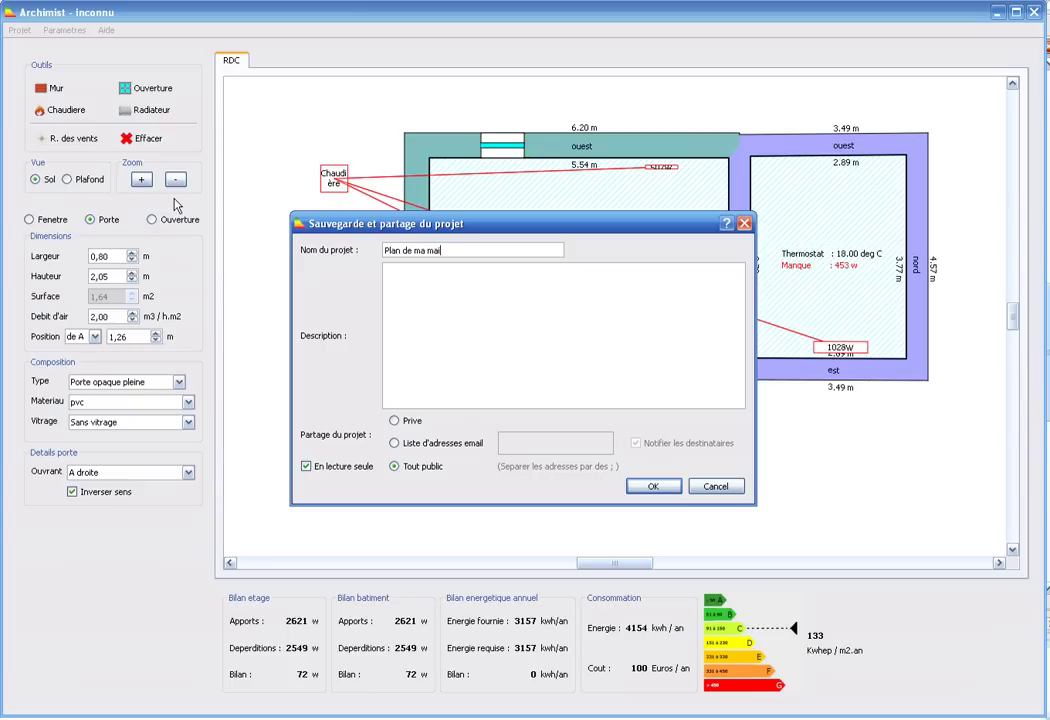
left_click(449, 283)
left_click(395, 421)
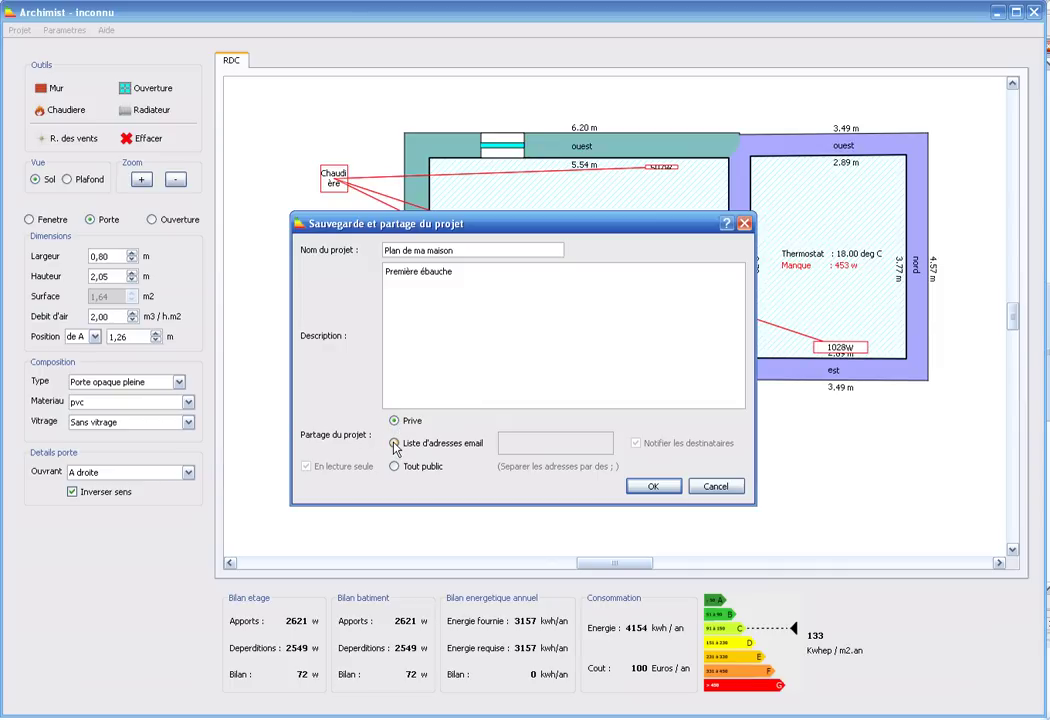
left_click(396, 444)
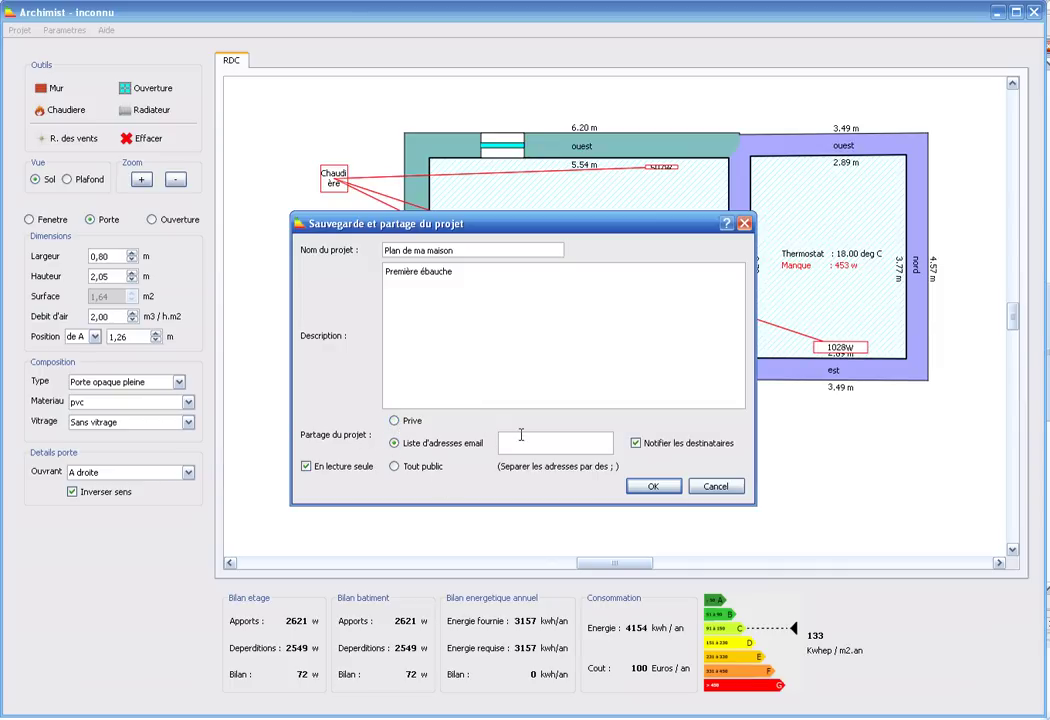
left_click(528, 440)
left_click(395, 467)
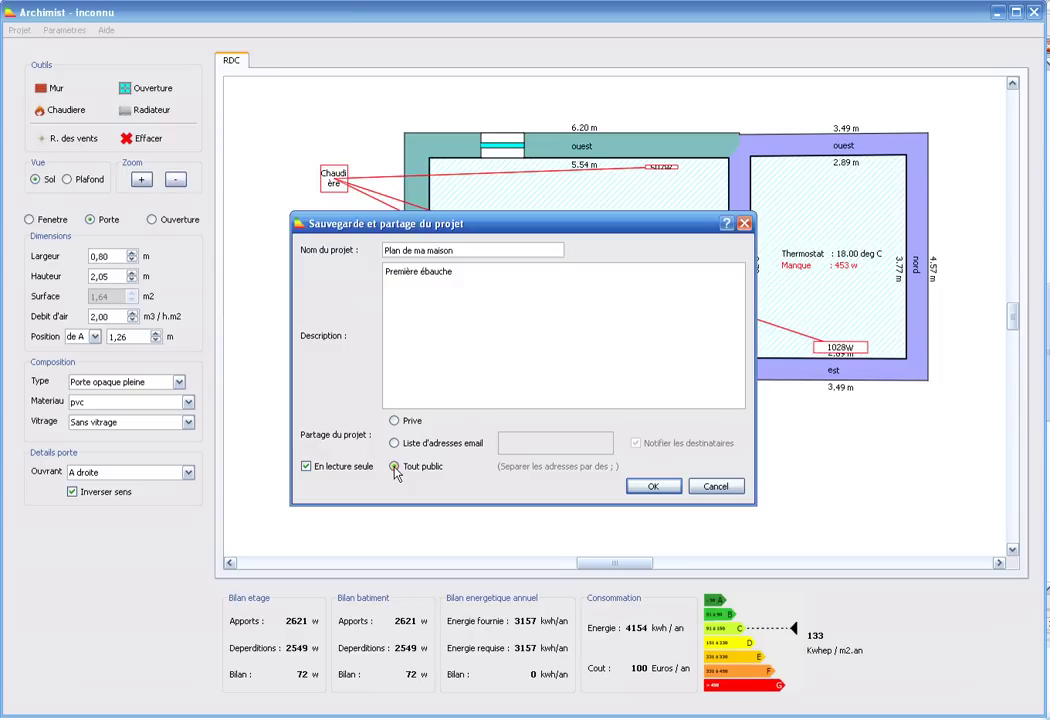
left_click(395, 421)
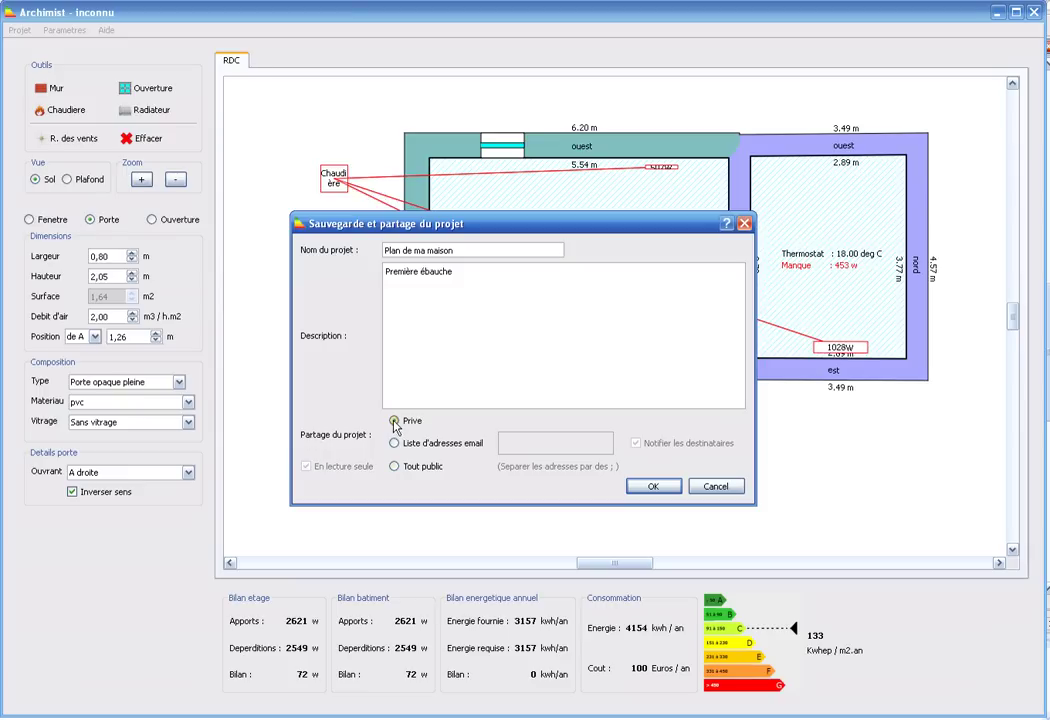
left_click(655, 487)
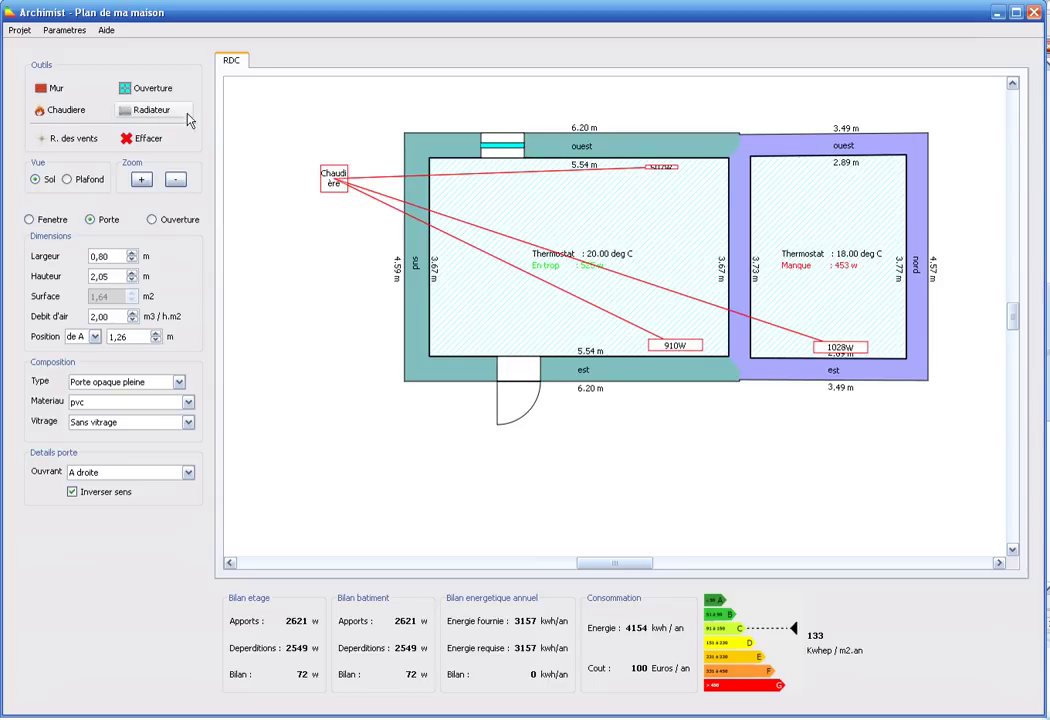
Close the project and expand the "Mes projets" category in the project list
left_click(16, 31)
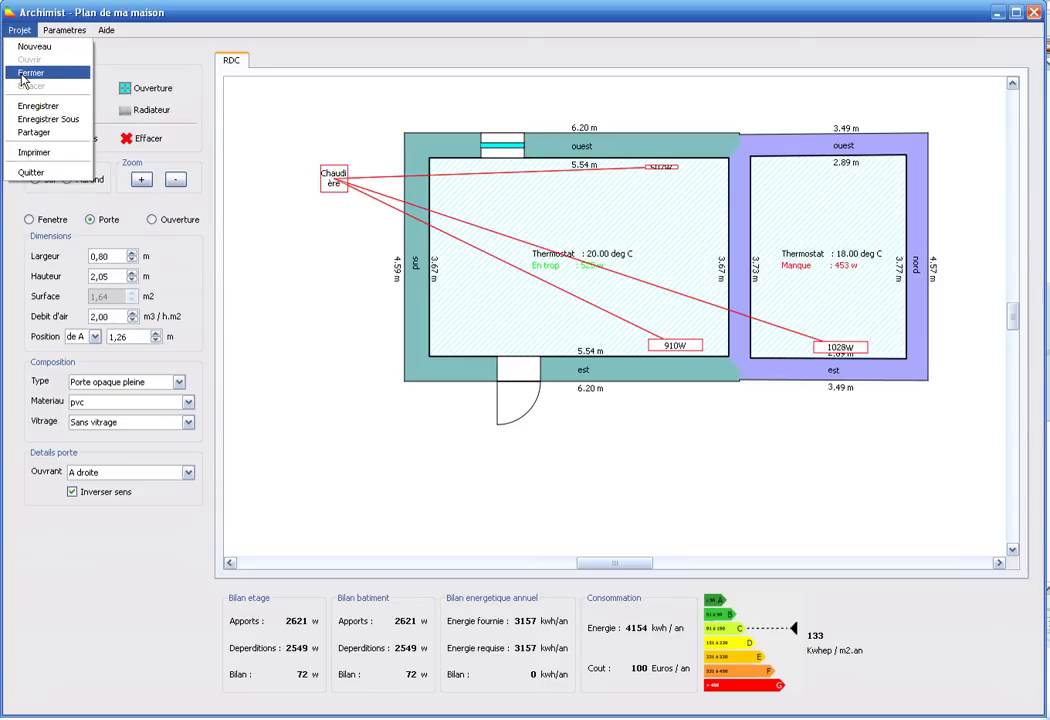
left_click(30, 73)
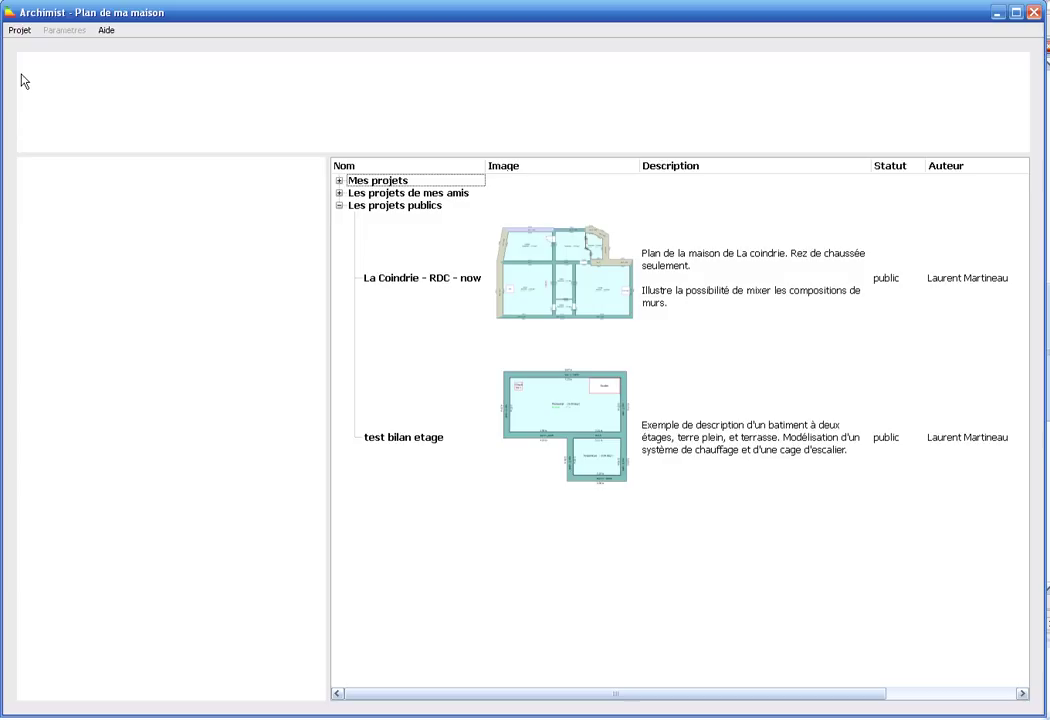
double_click(346, 185)
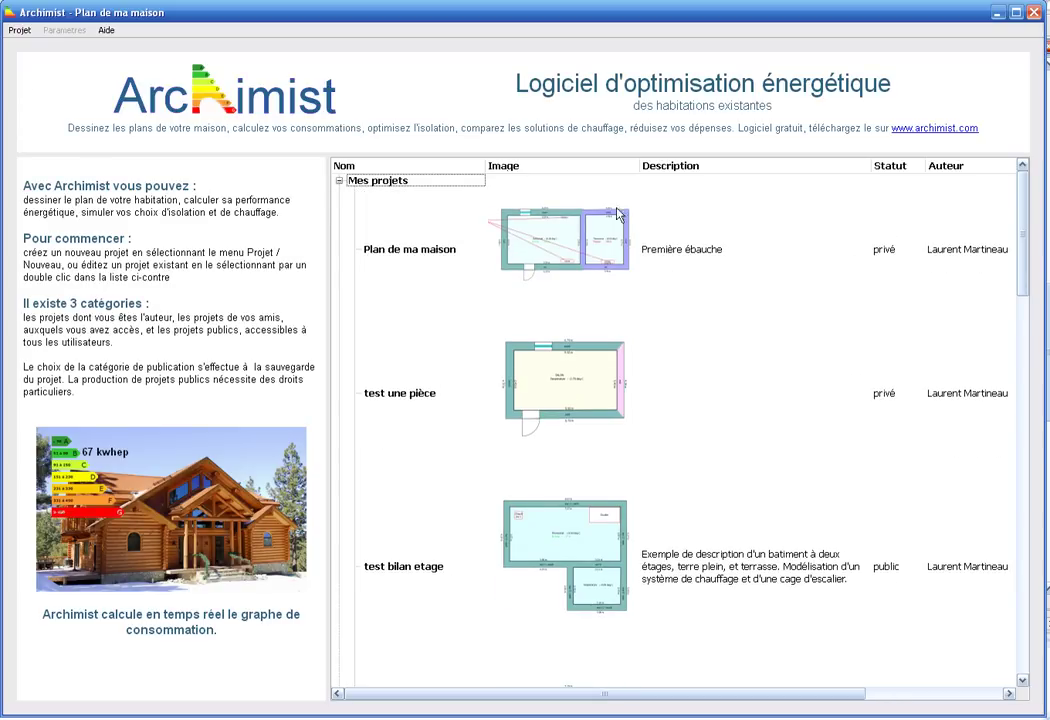